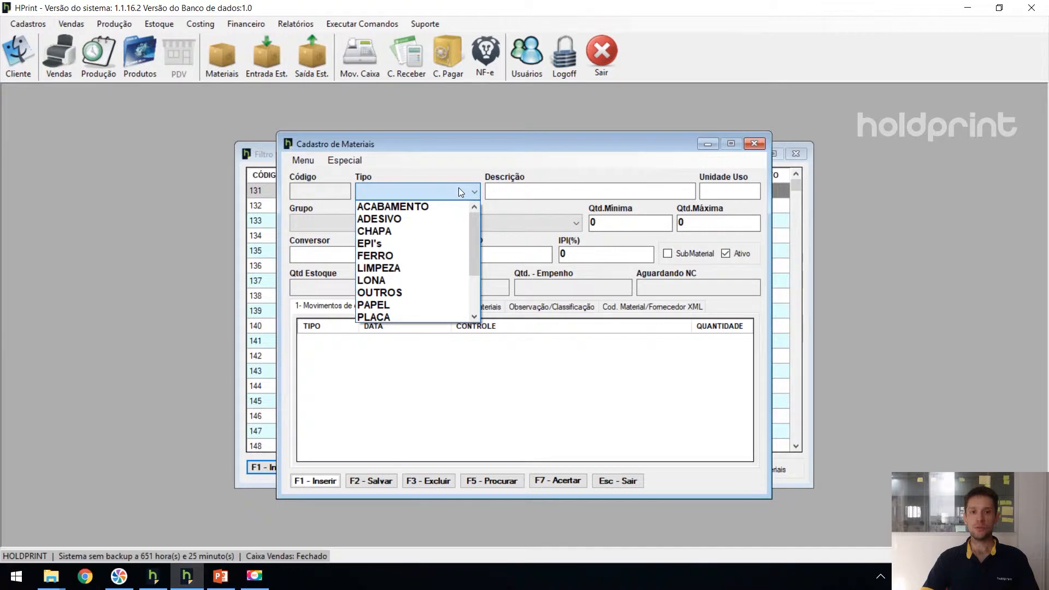
- Set the new material's type to OUTROS, its description to ILHÓS NIQUELADO and its unit of use to UN
{"action": "left_click", "coordinate": [417, 293]}
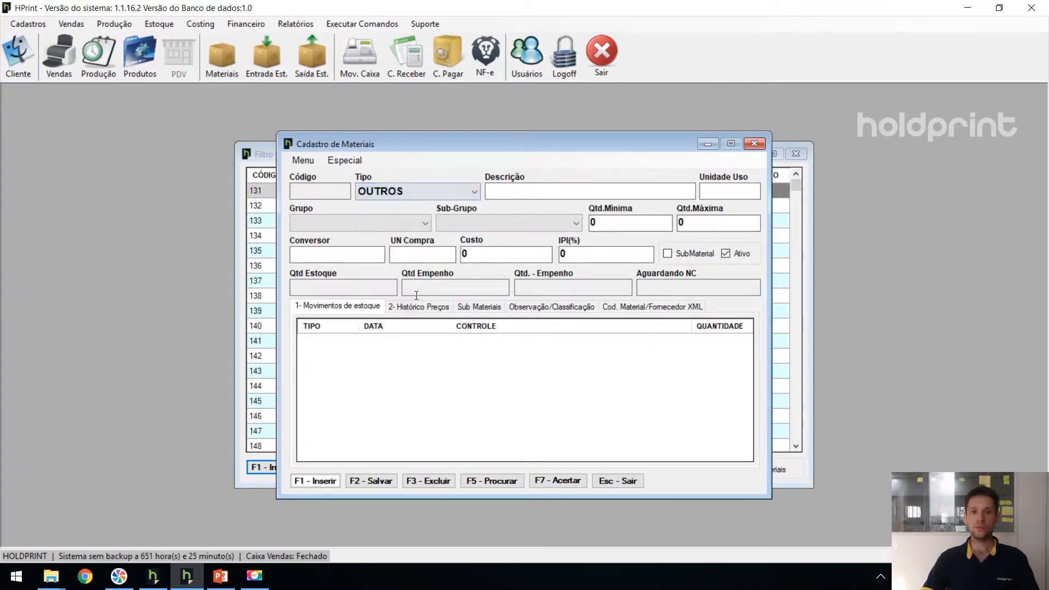
{"action": "left_click", "coordinate": [523, 190]}
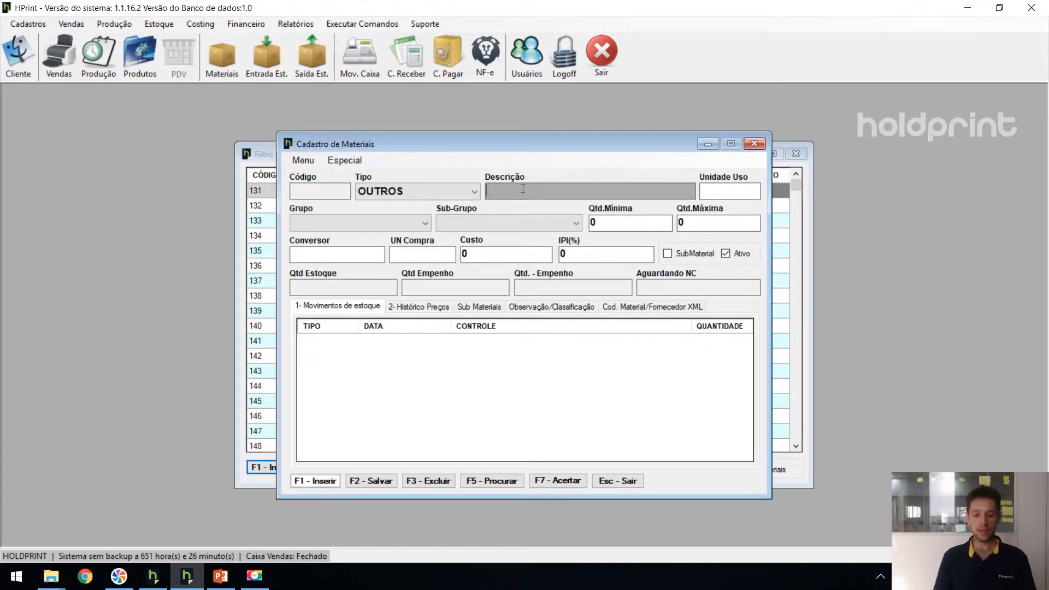
{"action": "type", "text": "ILHÓS NIQUELADO"}
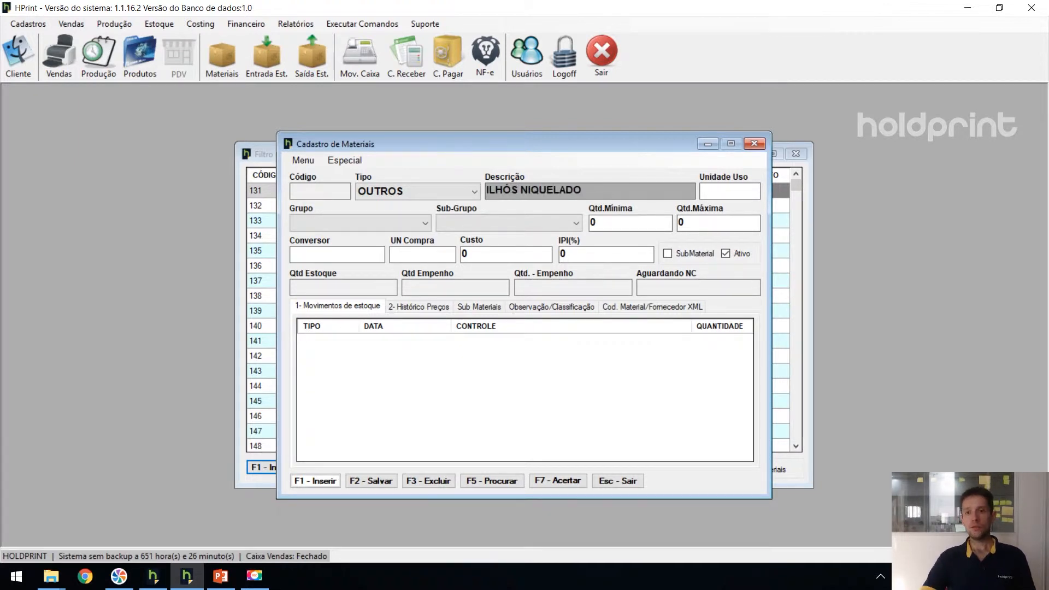
{"action": "left_click", "coordinate": [728, 191]}
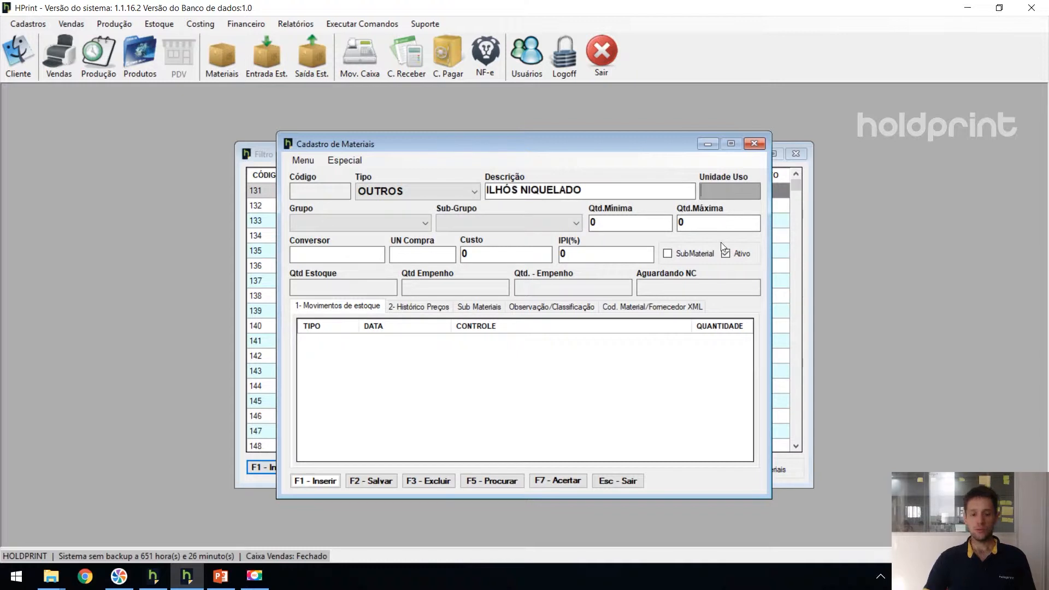
{"action": "type", "text": "UN"}
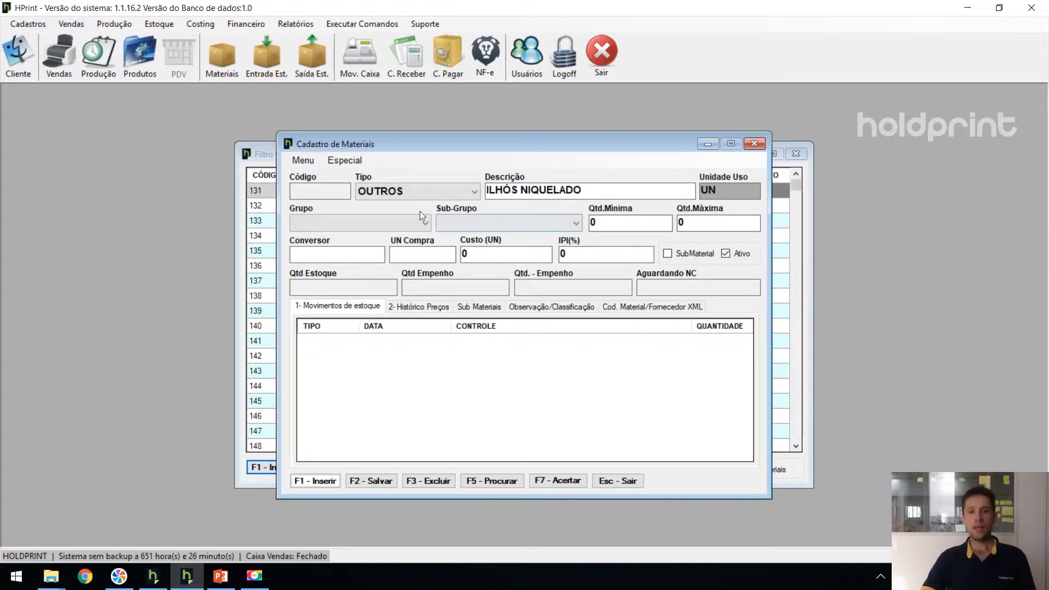
- Assign the material to the group MATERIAIS ACABAMENTOS and the sub-group ILHÓS
{"action": "left_click", "coordinate": [416, 226]}
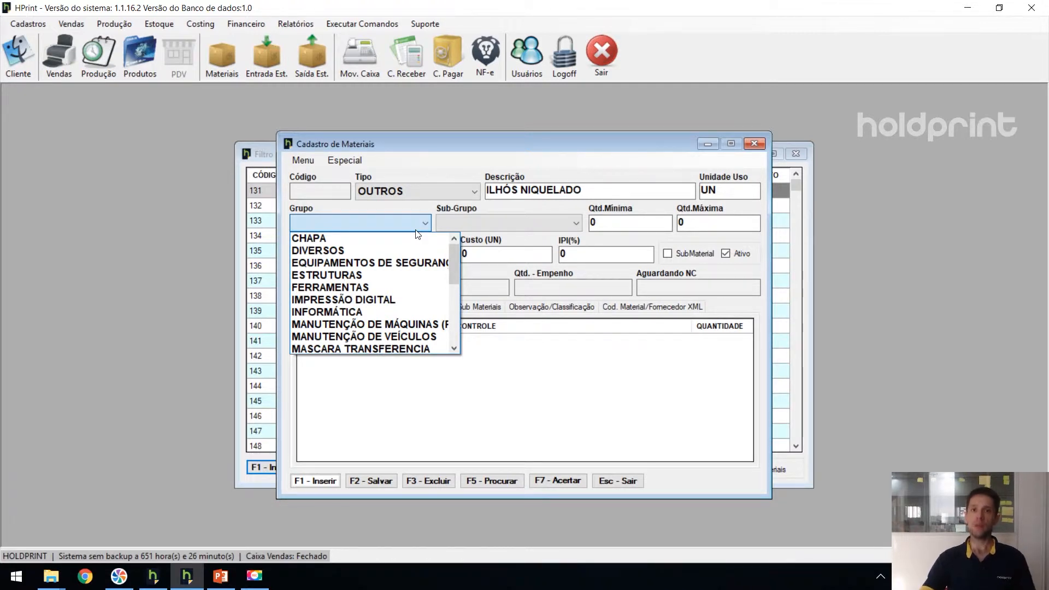
{"action": "scroll", "coordinate": [382, 314], "scroll_direction": "down", "scroll_amount": 2}
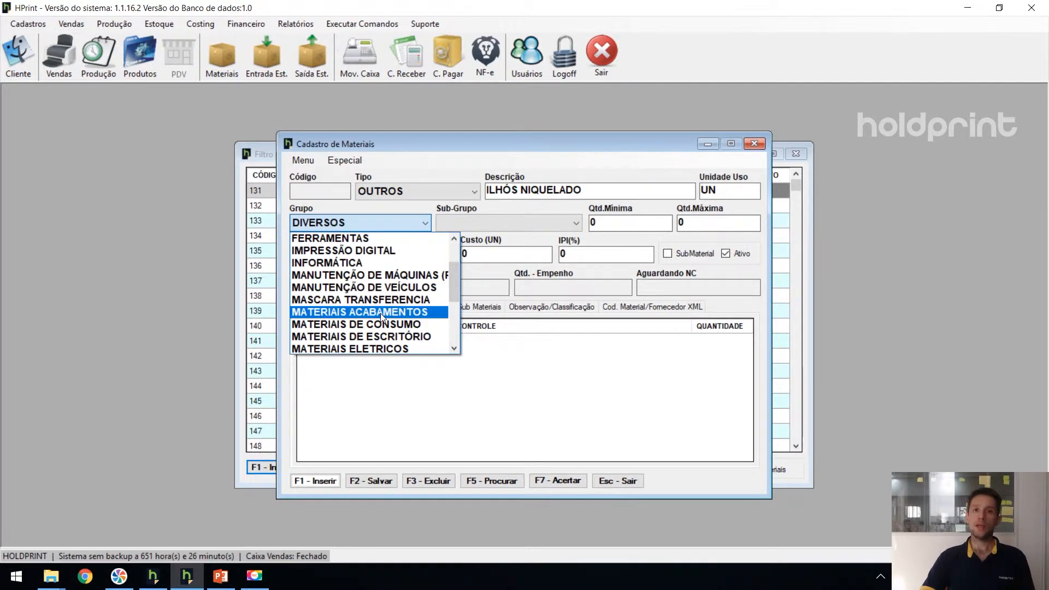
{"action": "left_click", "coordinate": [381, 312]}
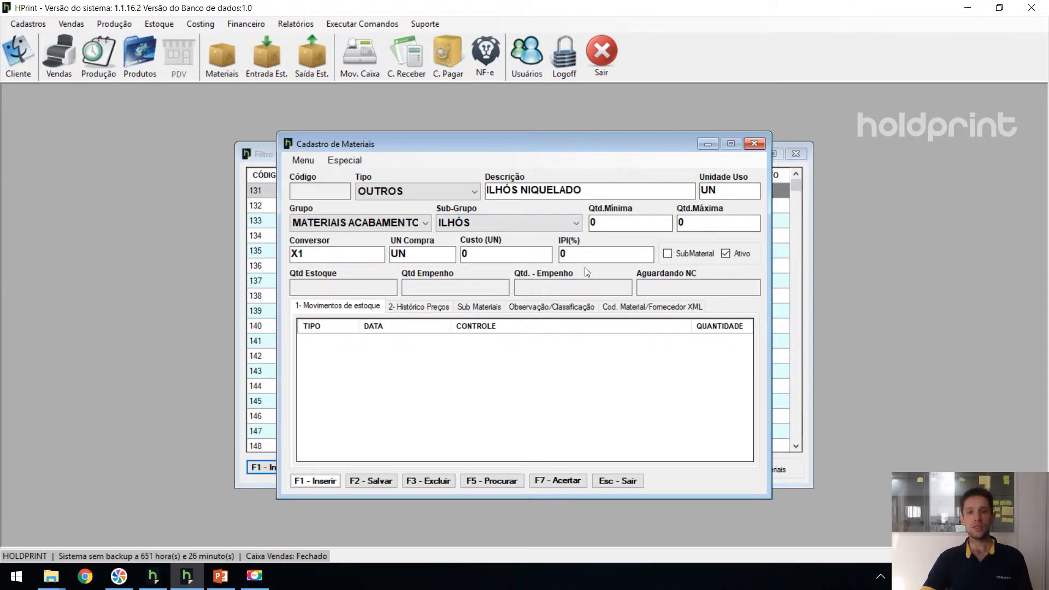
- Set the material's minimum quantity to 500 and its maximum quantity to 2000
{"action": "left_click", "coordinate": [606, 219]}
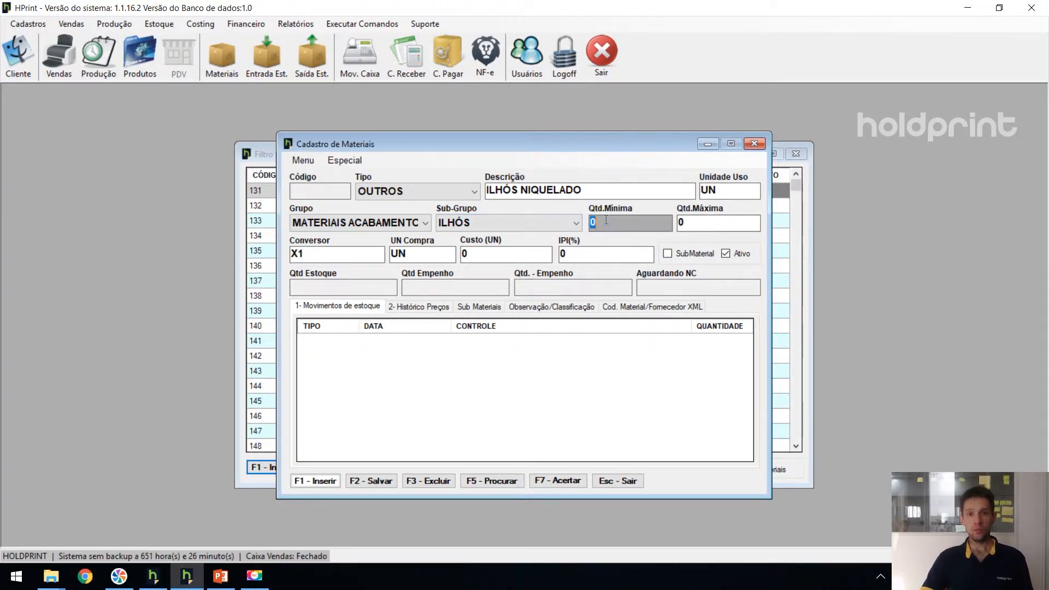
{"action": "type", "text": "500"}
{"action": "key", "text": "Tab"}
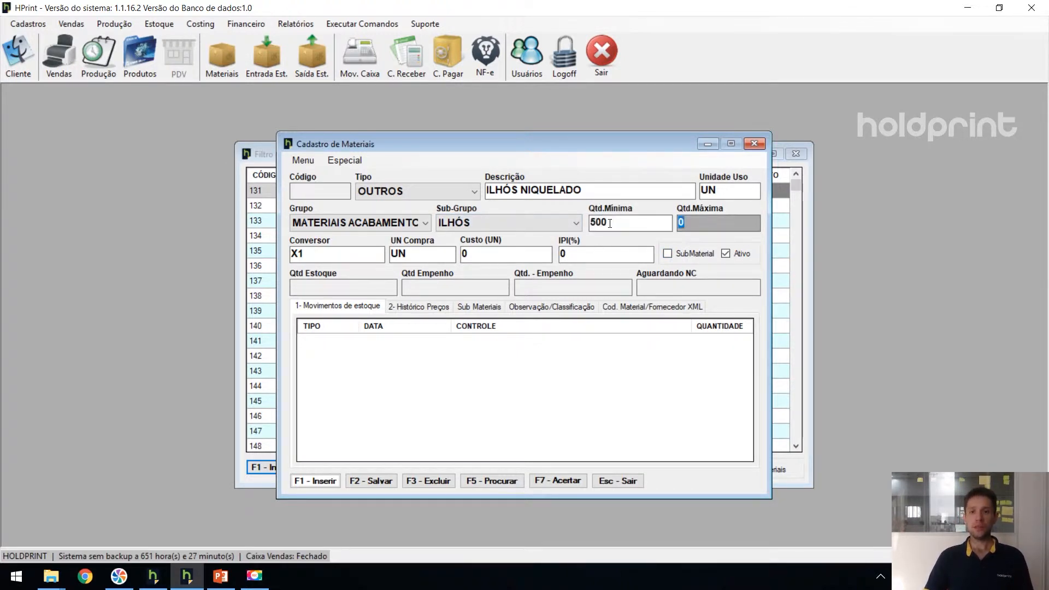
{"action": "type", "text": "2000"}
{"action": "key", "text": "Tab"}
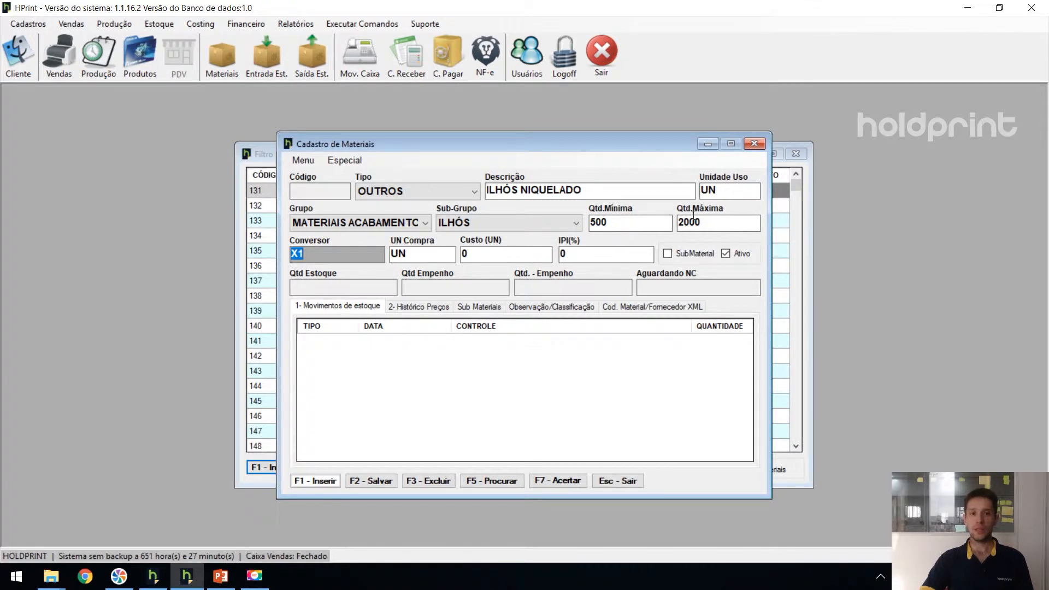
- Set the eyelet's purchase unit to PCT with a converter of X500
{"action": "left_click", "coordinate": [462, 253]}
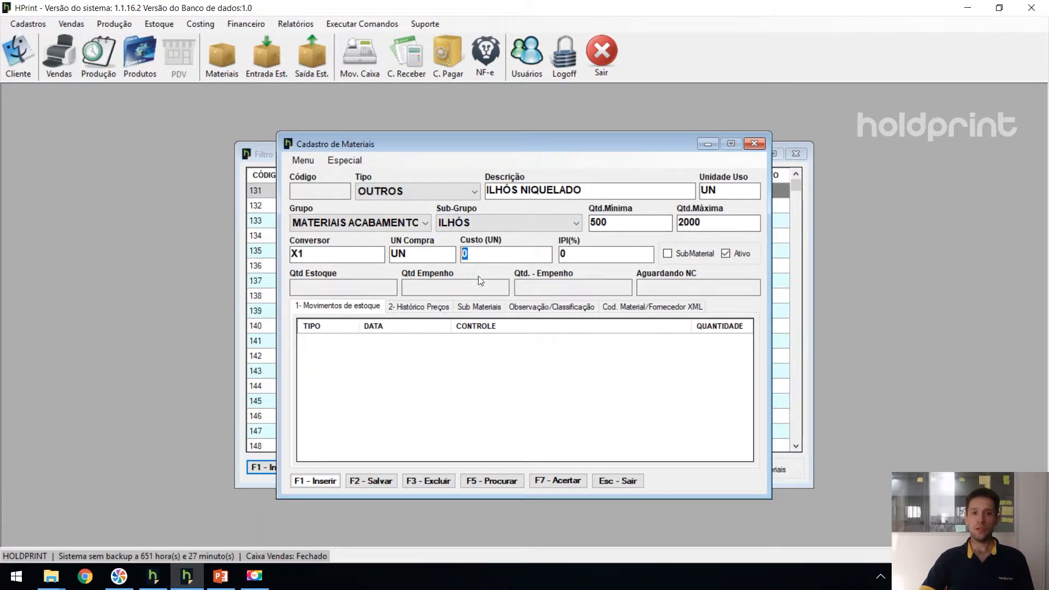
{"action": "key", "text": "shift+Tab"}
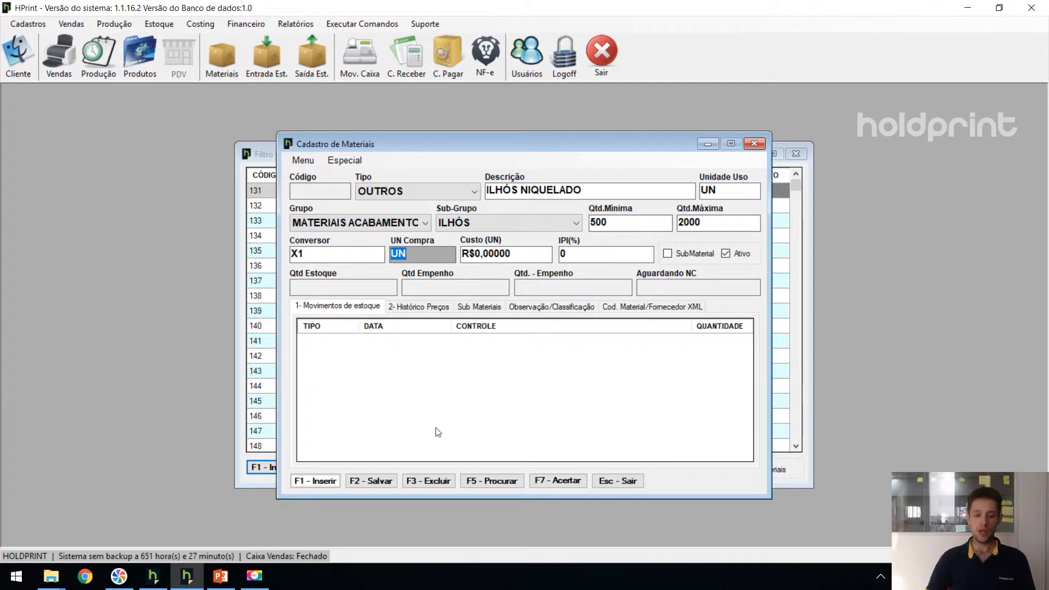
{"action": "type", "text": "PCT"}
{"action": "left_click_drag", "start_coordinate": [308, 254], "coordinate": [299, 254]}
{"action": "type", "text": "500"}
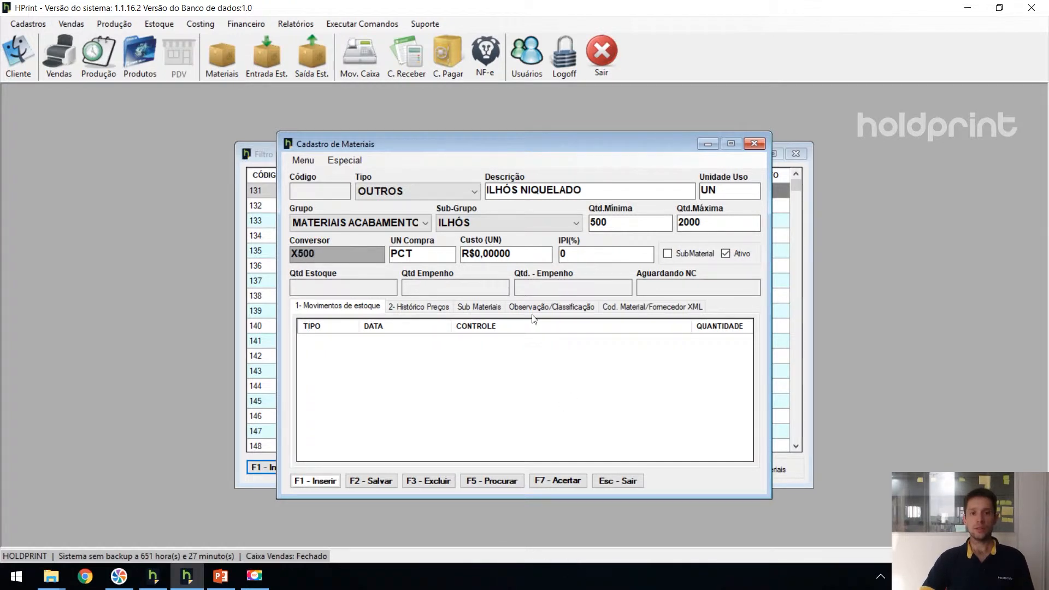
{"action": "key", "text": "Tab"}
{"action": "key", "text": "Tab"}
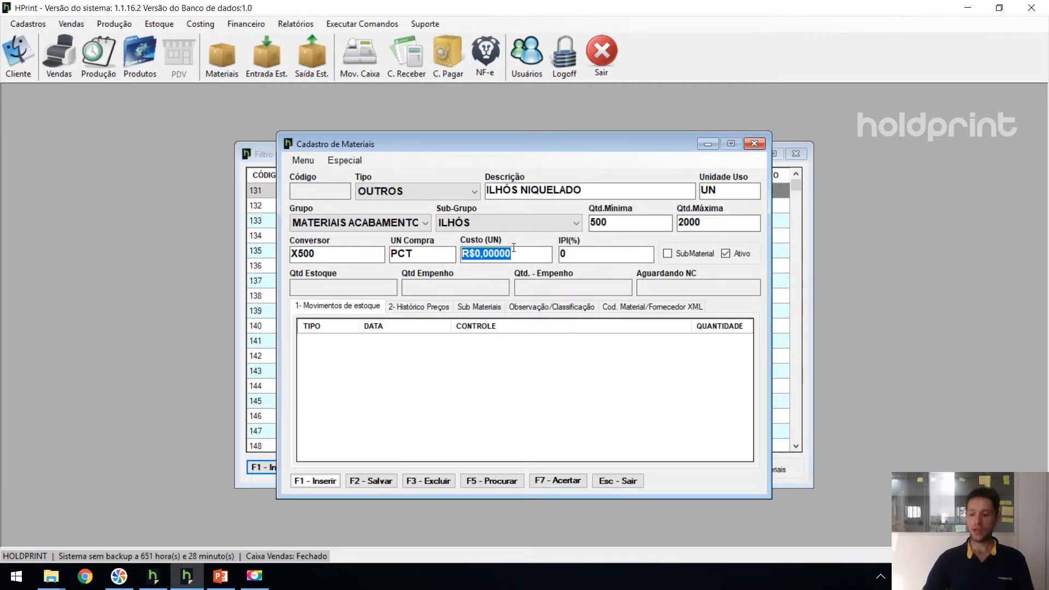
- Enter a cost of 0,08 per unit and save the eyelet material record
{"action": "type", "text": "0,08"}
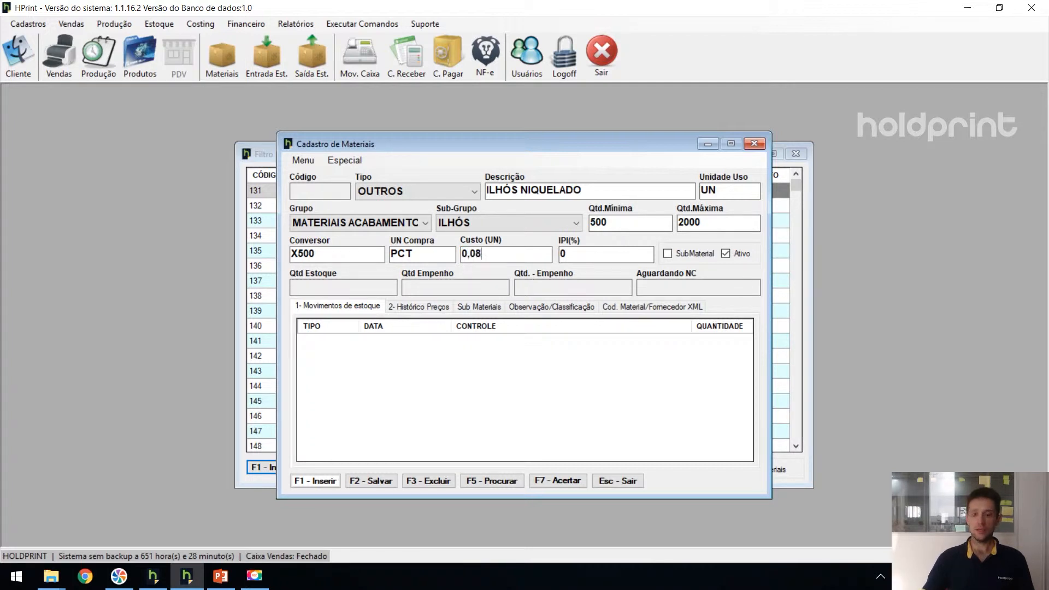
{"action": "left_click", "coordinate": [389, 480]}
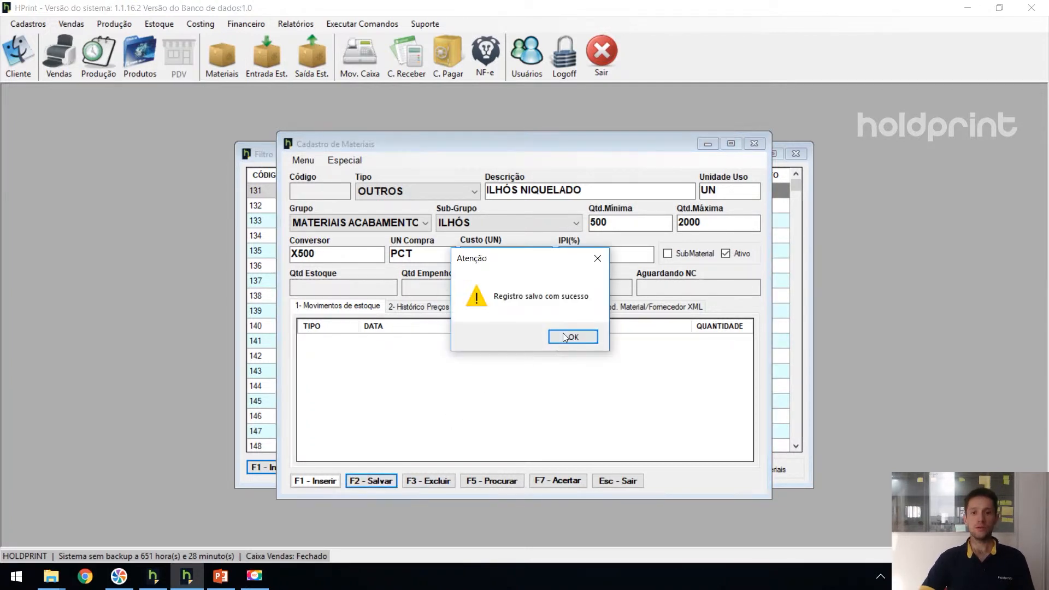
{"action": "left_click", "coordinate": [564, 336]}
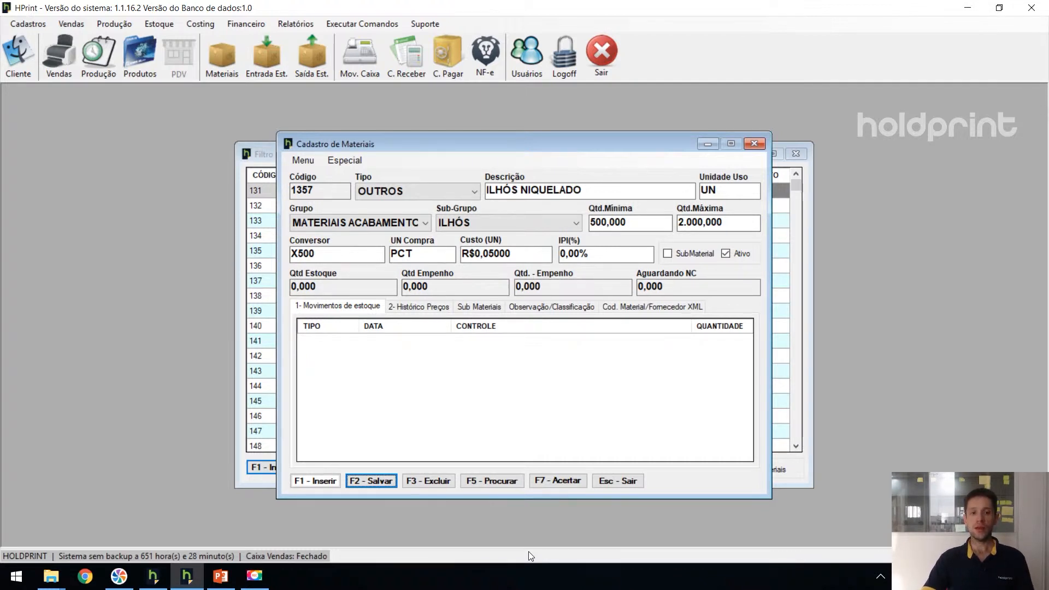
{"action": "key", "text": "alt+Tab"}
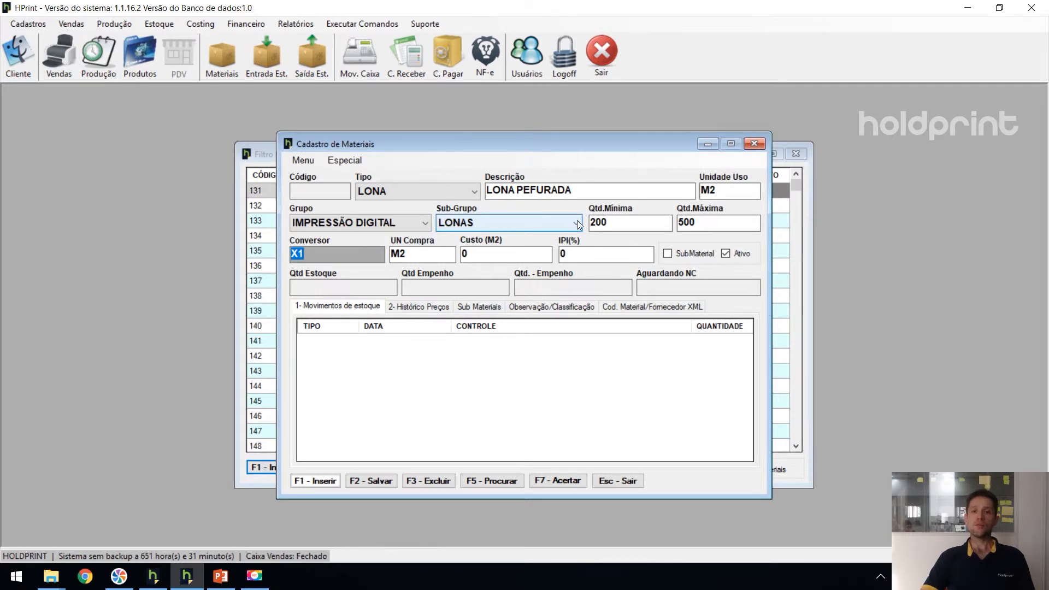
- Mark the LONA PEFURADA material as having submaterials and save its record
{"action": "left_click", "coordinate": [668, 254]}
{"action": "key", "text": "F2"}
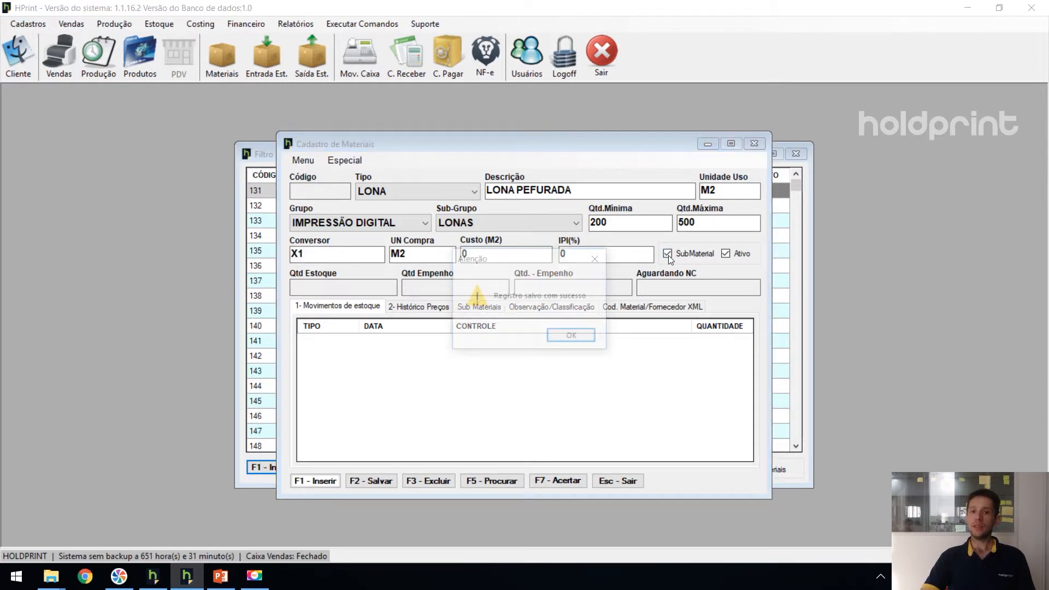
{"action": "left_click", "coordinate": [572, 338]}
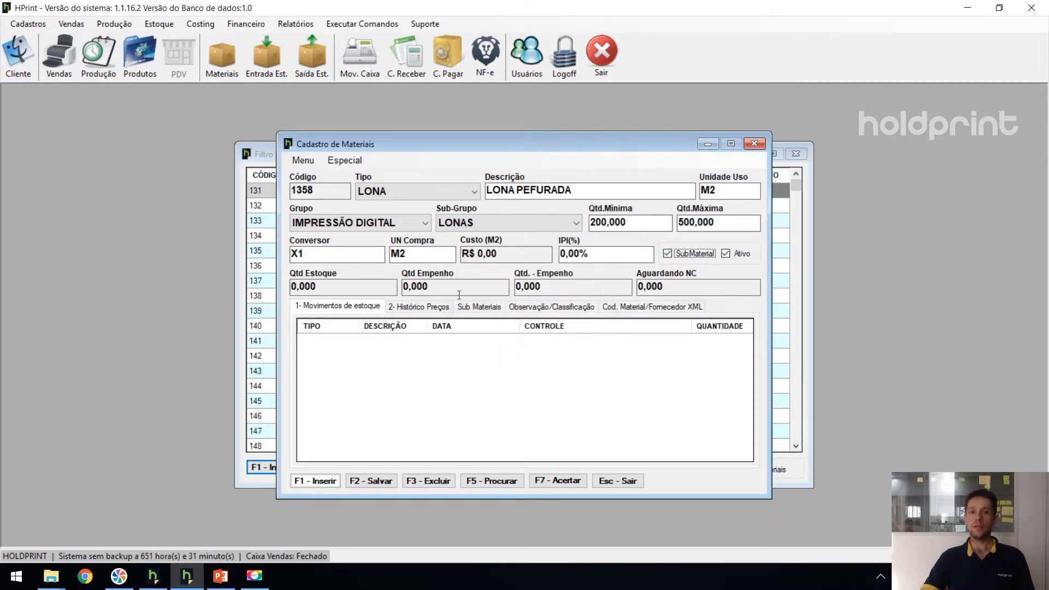
- Save the submaterial widths 1,05, 1,52, 2,05 and 3,20 for LONA PEFURADA
{"action": "left_click", "coordinate": [497, 311]}
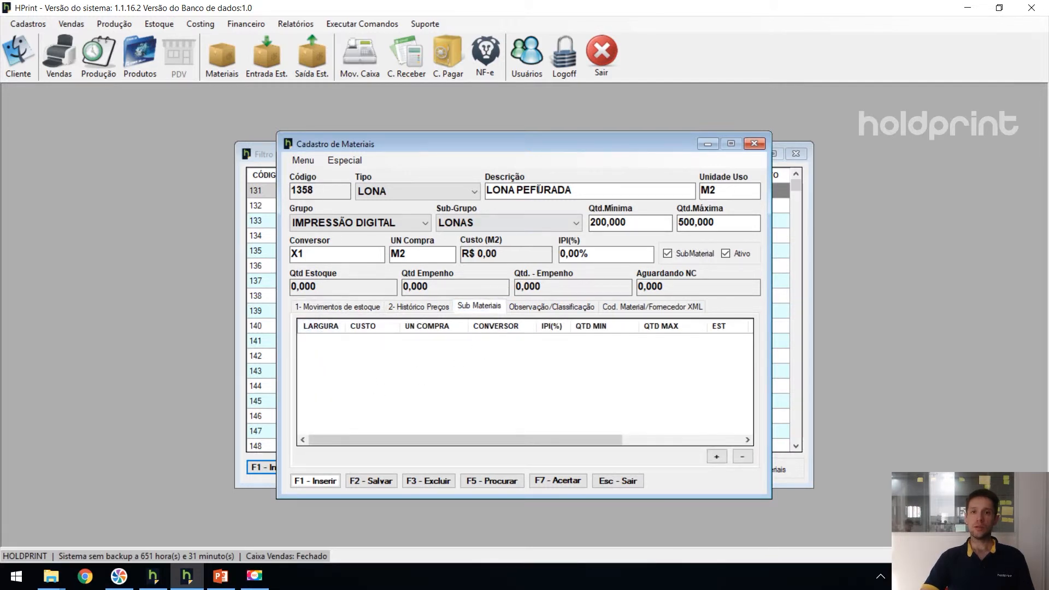
{"action": "key", "text": "F2"}
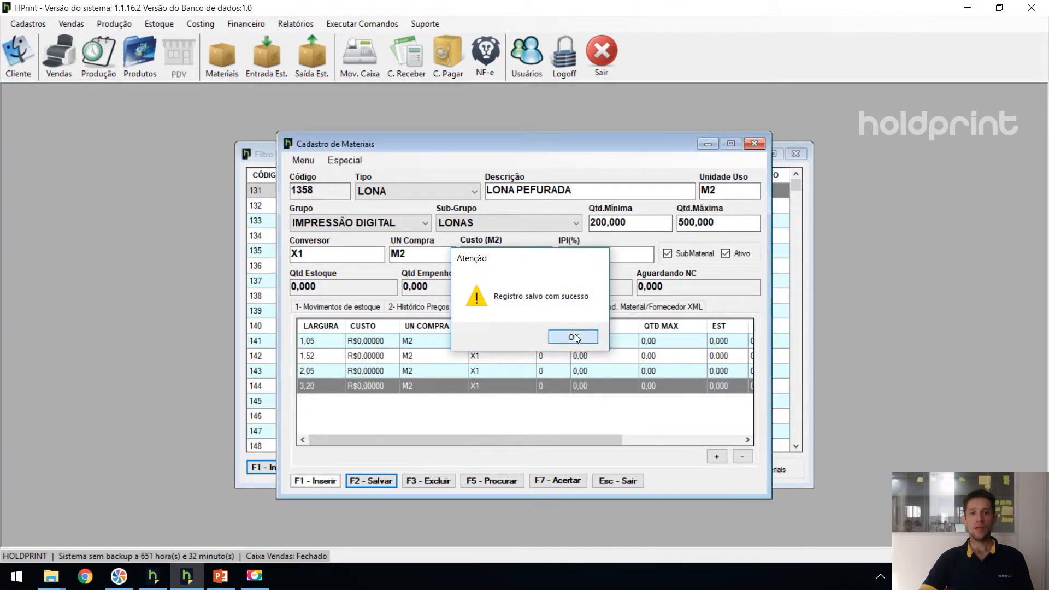
{"action": "left_click", "coordinate": [561, 335]}
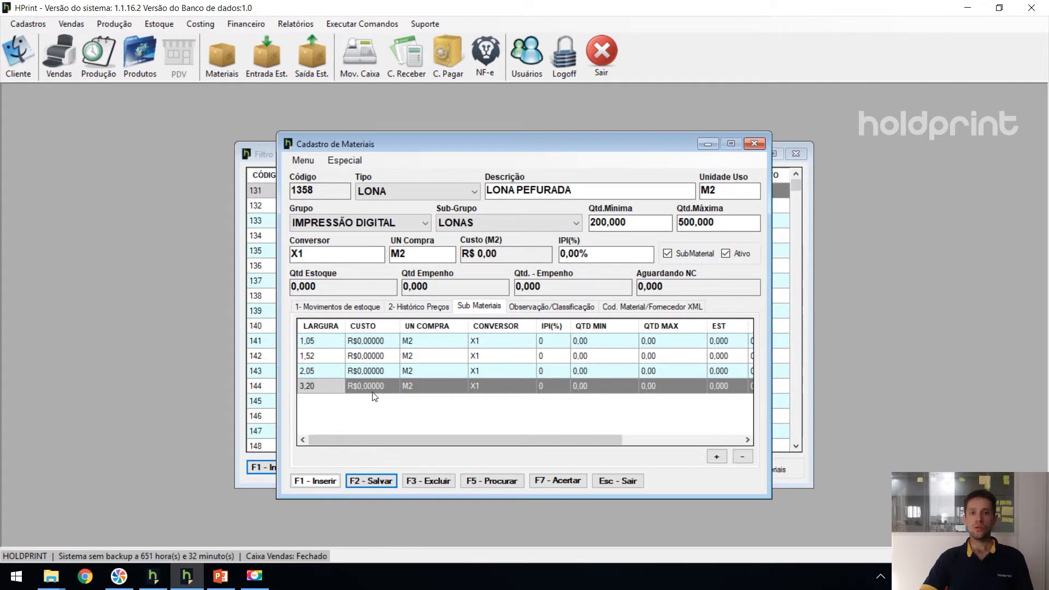
- Set the cost to 7 and the purchase unit to BOB for all four submaterial widths
{"action": "double_click", "coordinate": [379, 341]}
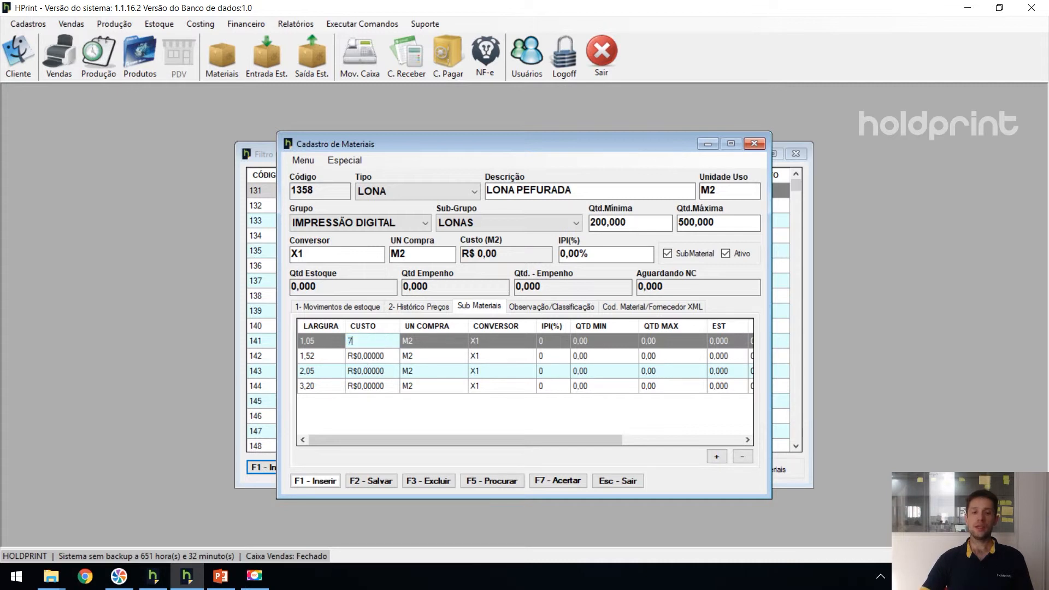
{"action": "key", "text": "Down"}
{"action": "type", "text": "7"}
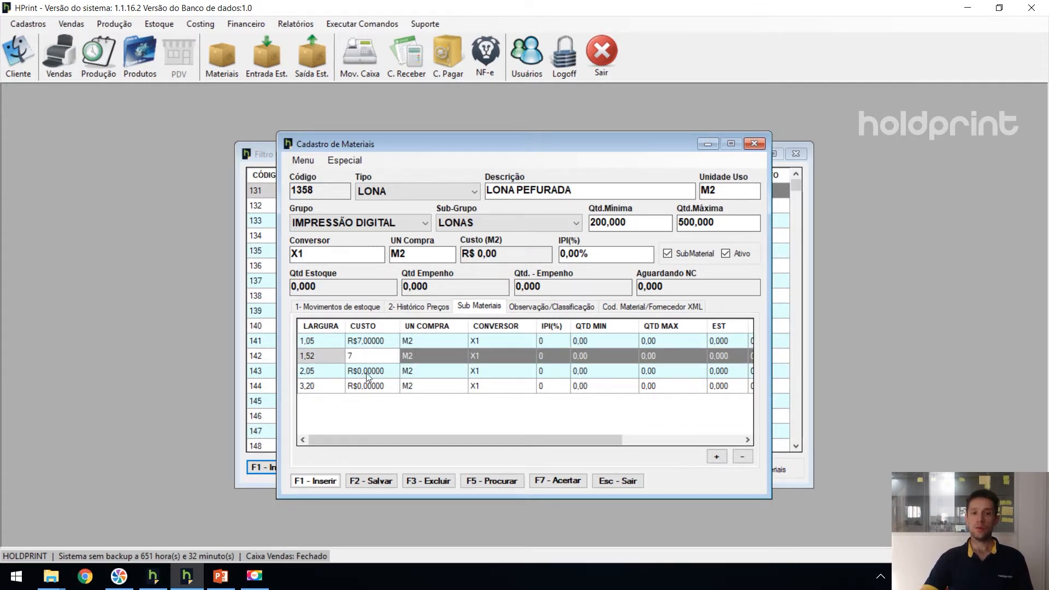
{"action": "key", "text": "Down"}
{"action": "type", "text": "7"}
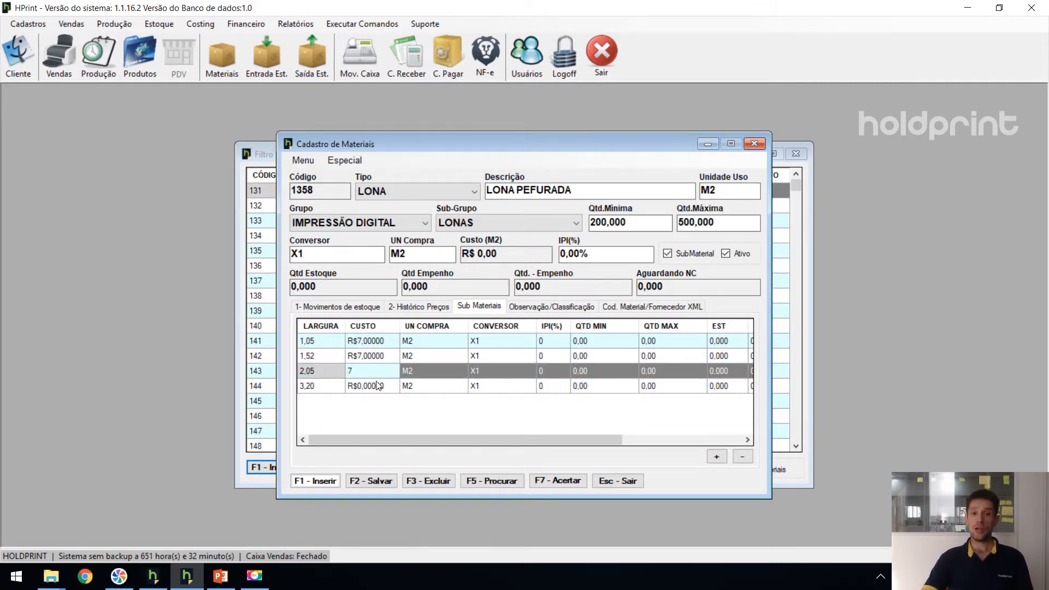
{"action": "key", "text": "Down"}
{"action": "type", "text": "7"}
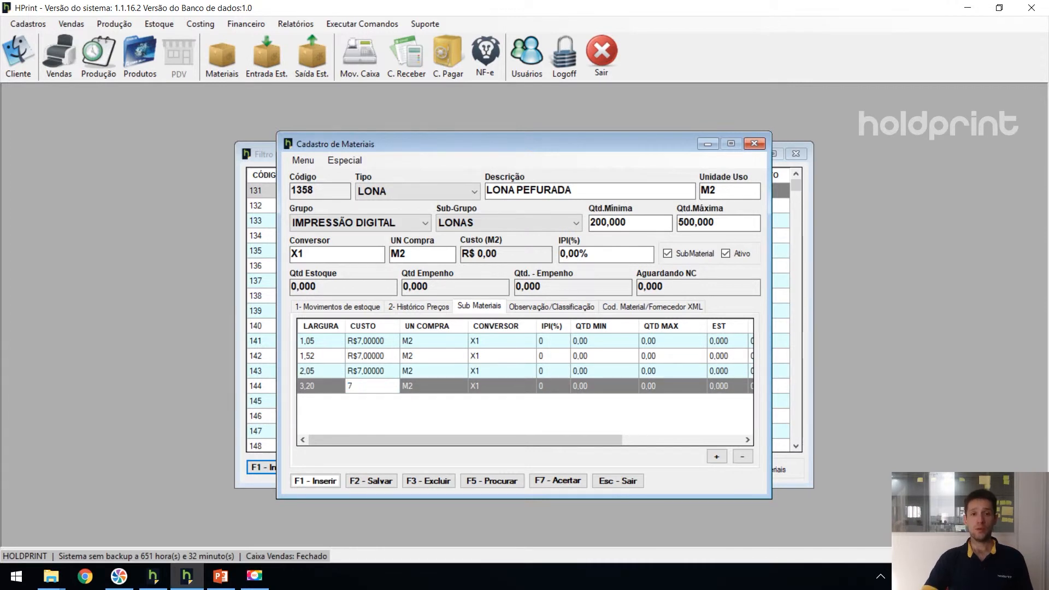
{"action": "left_click", "coordinate": [445, 344]}
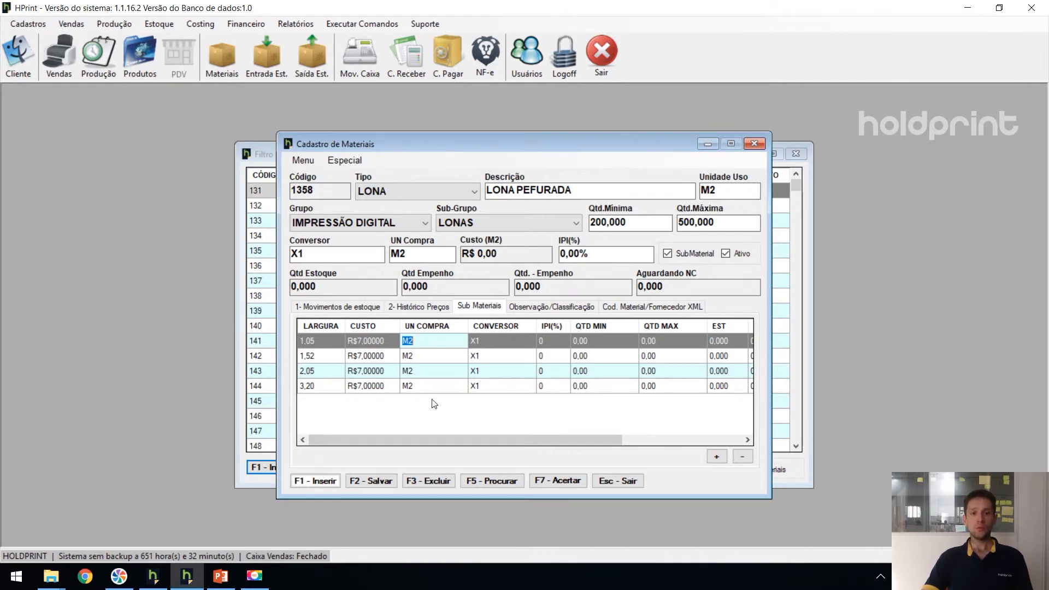
{"action": "type", "text": "BOB"}
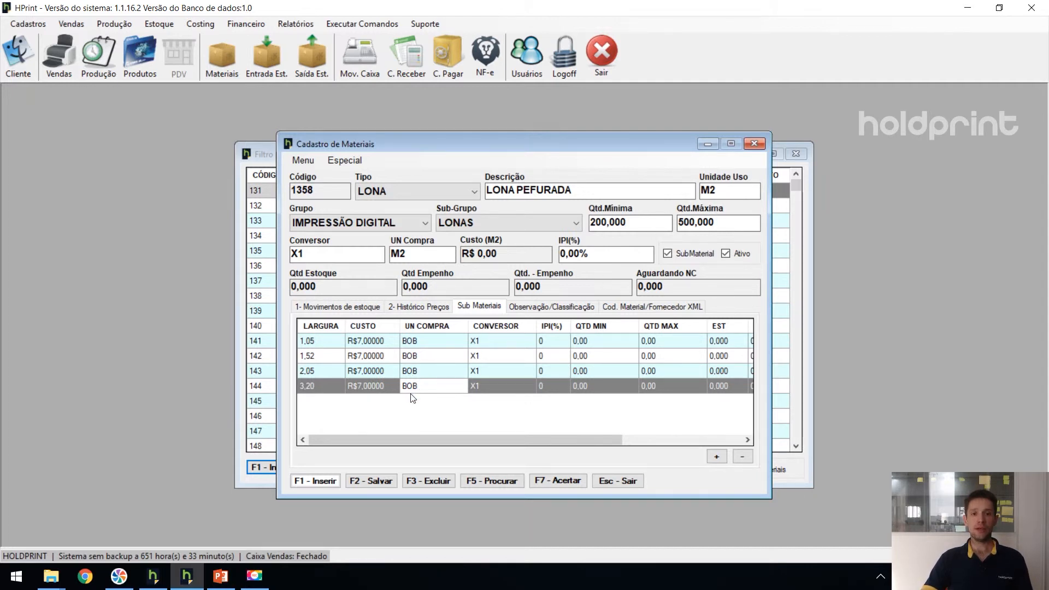
- Set the converter of the 1,05 width submaterial to X52,50
{"action": "left_click", "coordinate": [494, 389]}
{"action": "left_click", "coordinate": [496, 372]}
{"action": "left_click", "coordinate": [497, 357]}
{"action": "left_click", "coordinate": [496, 340]}
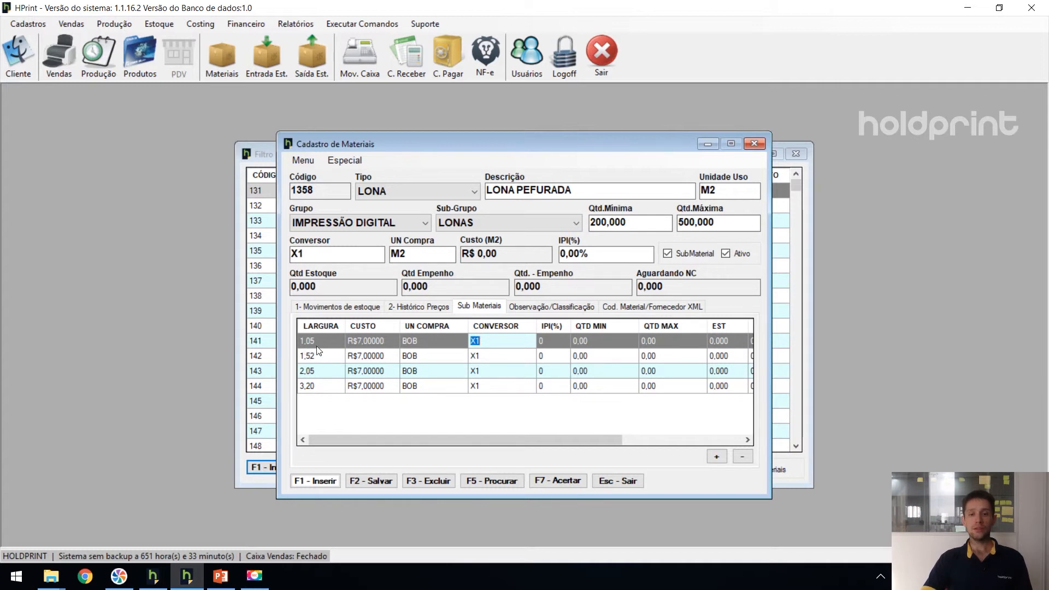
{"action": "left_click", "coordinate": [483, 342]}
{"action": "left_click_drag", "start_coordinate": [483, 342], "coordinate": [477, 342]}
{"action": "left_click", "coordinate": [481, 340]}
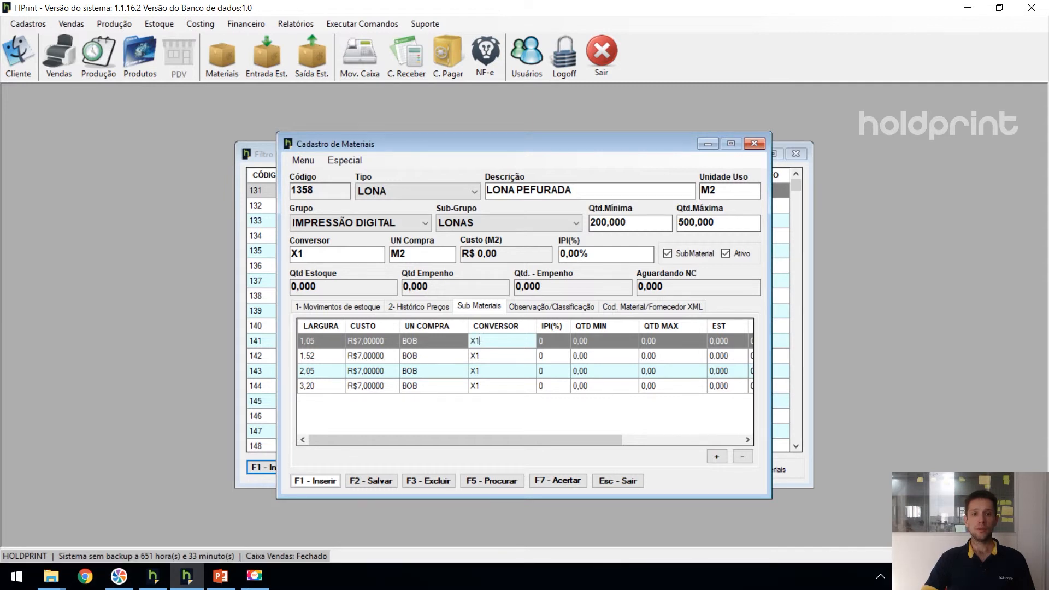
{"action": "key", "text": "BackSpace"}
{"action": "type", "text": "52,50"}
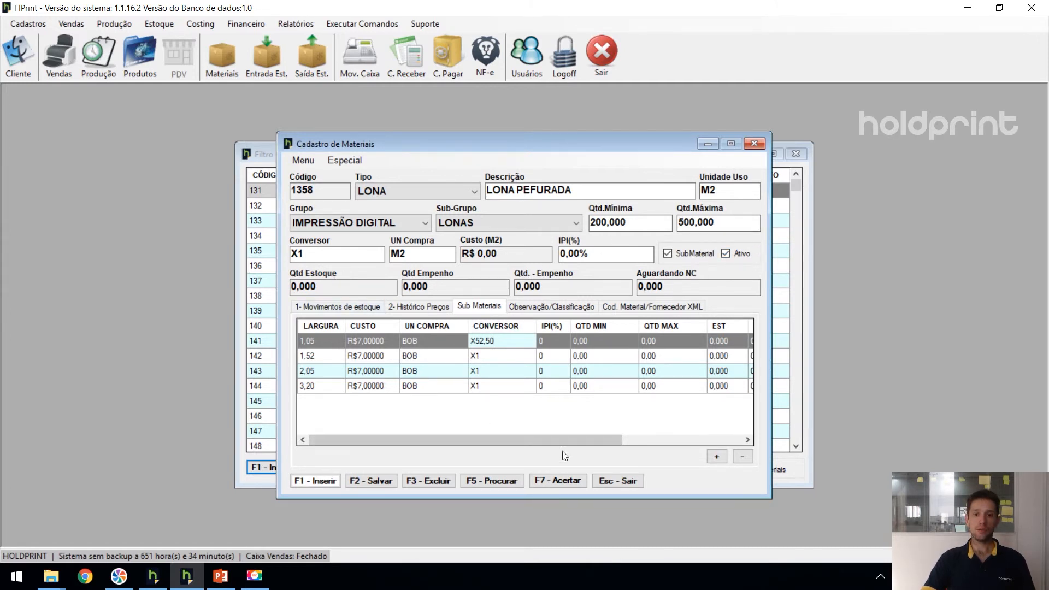
{"action": "left_click_drag", "start_coordinate": [559, 441], "coordinate": [681, 442]}
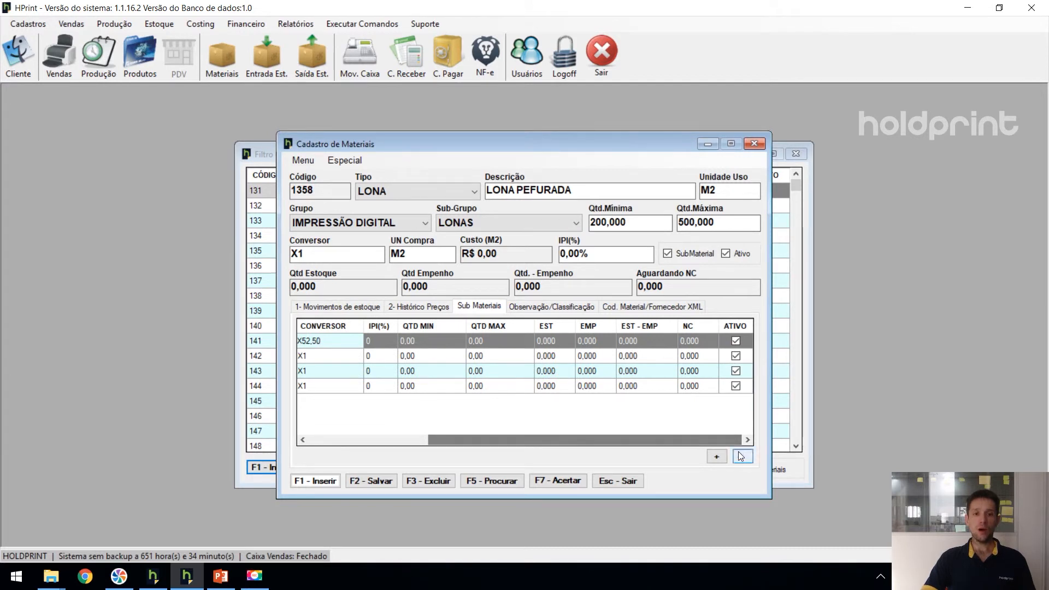